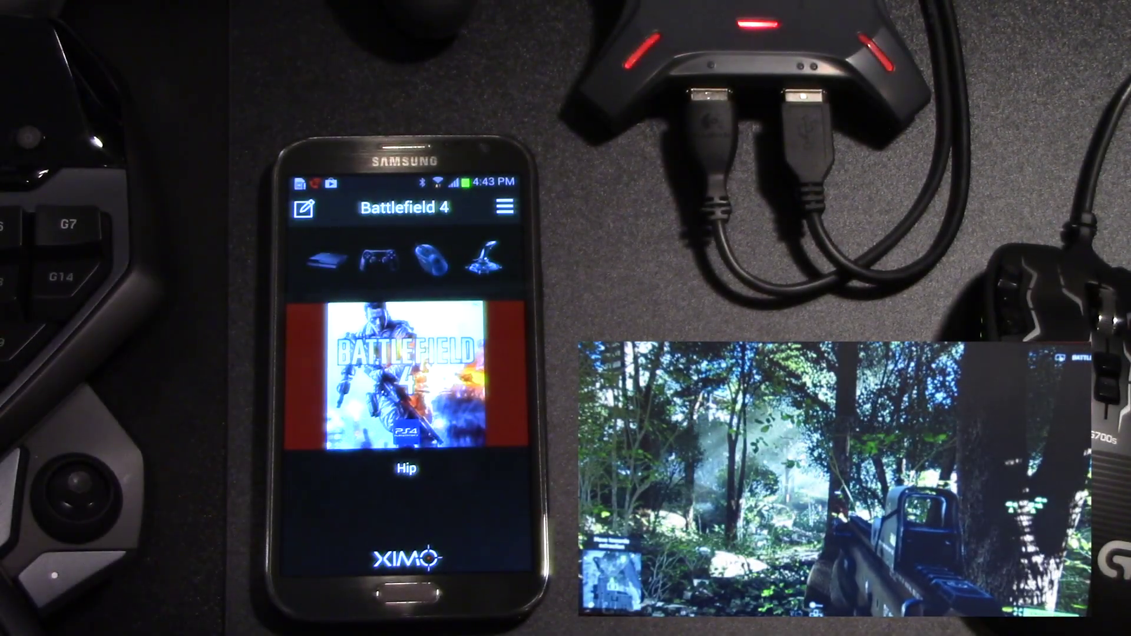
Open the Battlefield 4 config in Edit Config and switch its colour from red to blue
left_click(304, 208)
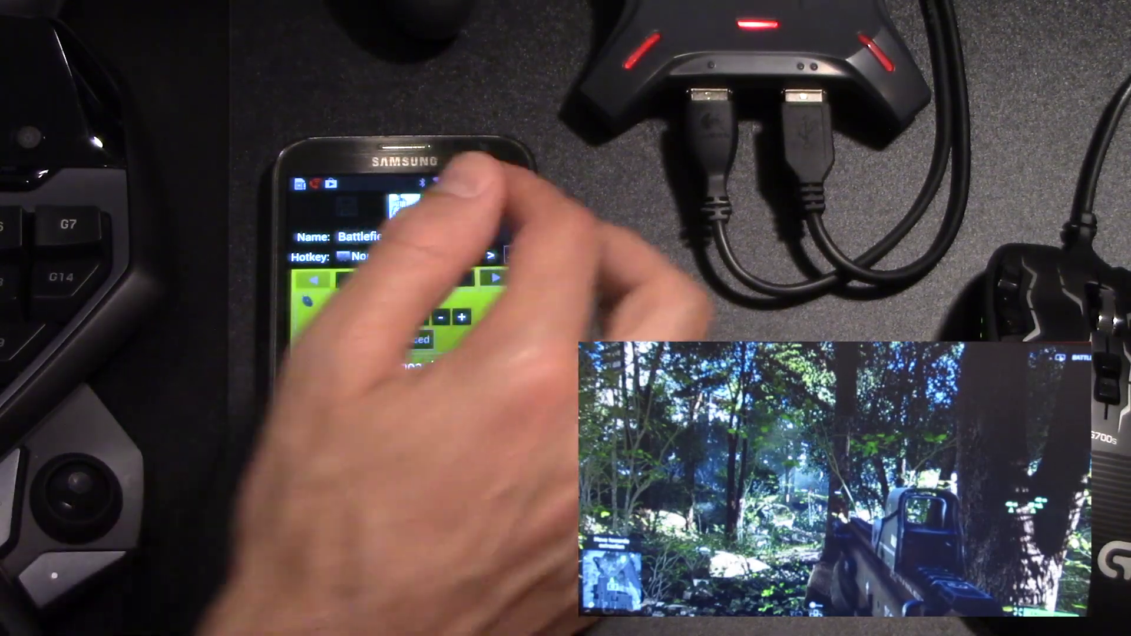
left_click(491, 255)
Cycle the hub LED colour with the Color arrows, finishing on red
left_click(490, 255)
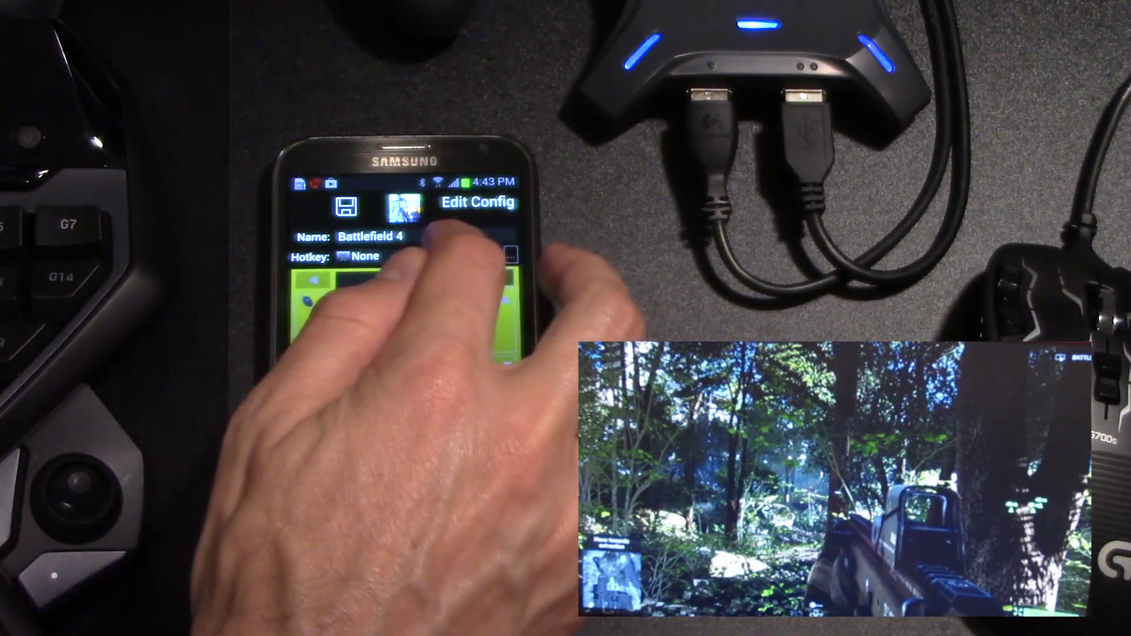
left_click(491, 255)
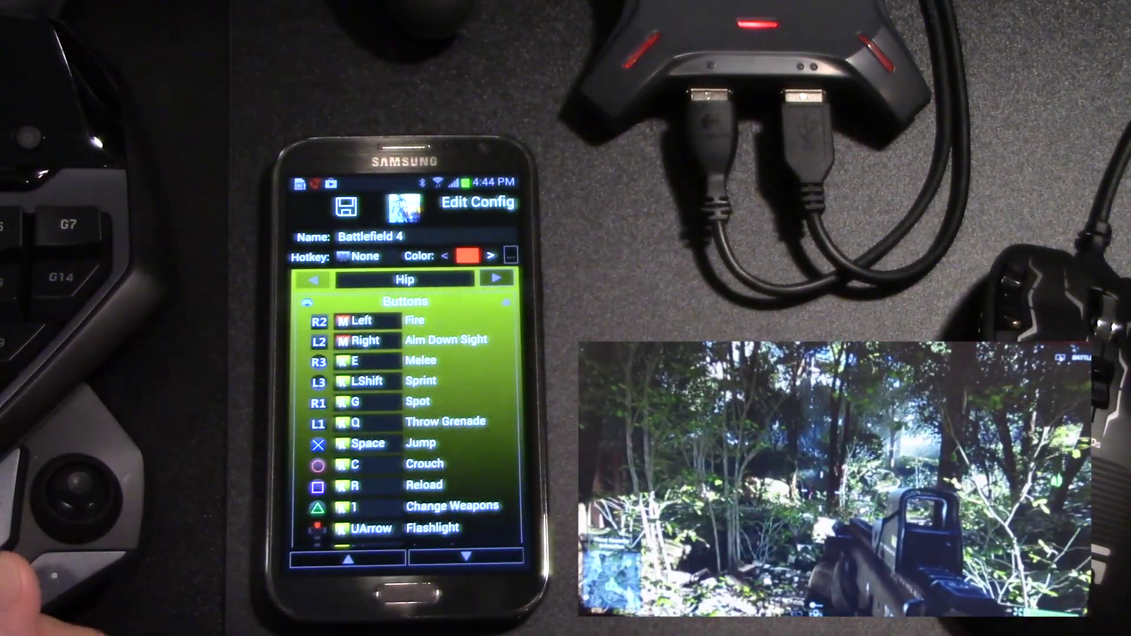
scroll(407, 416, "down", 3)
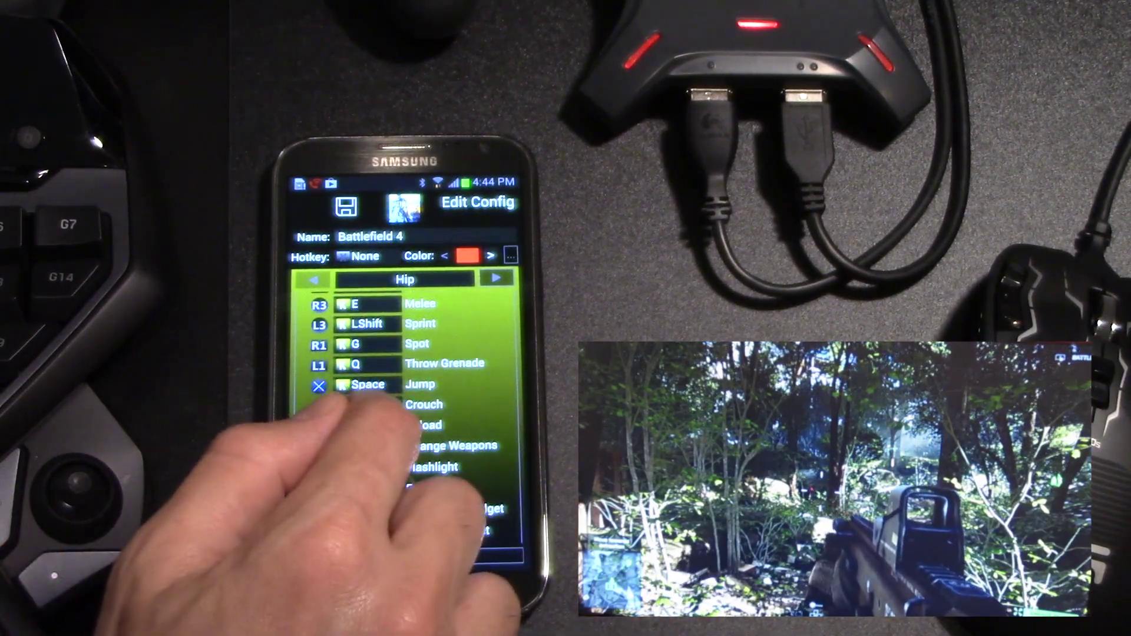
Rebind the Hip-mode Reload mapping to button 14
left_click(367, 425)
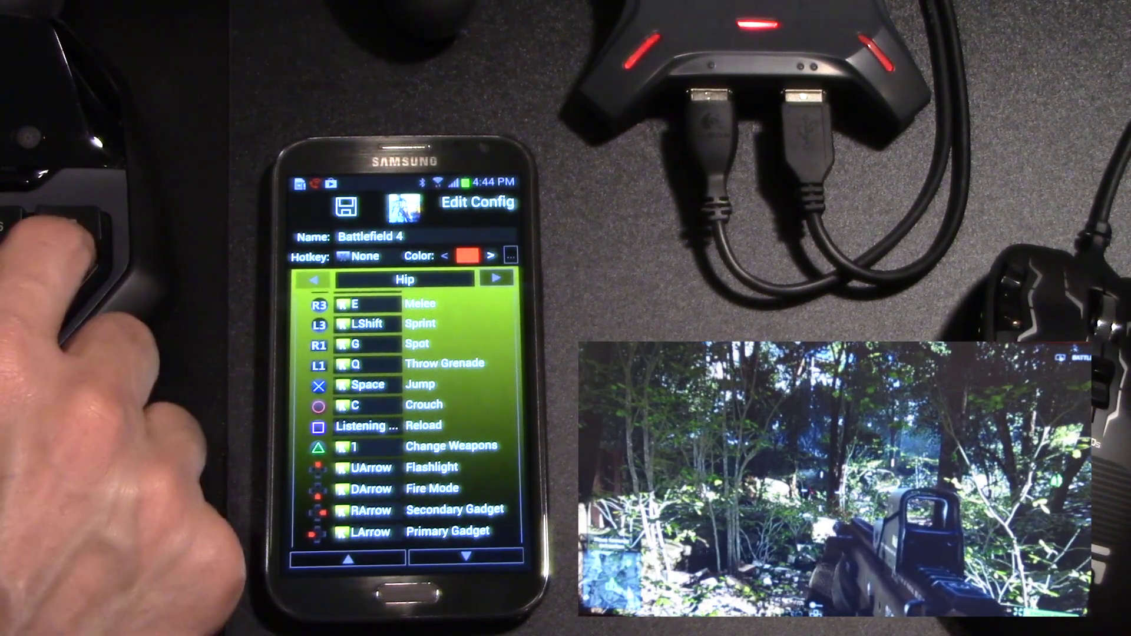
key("14")
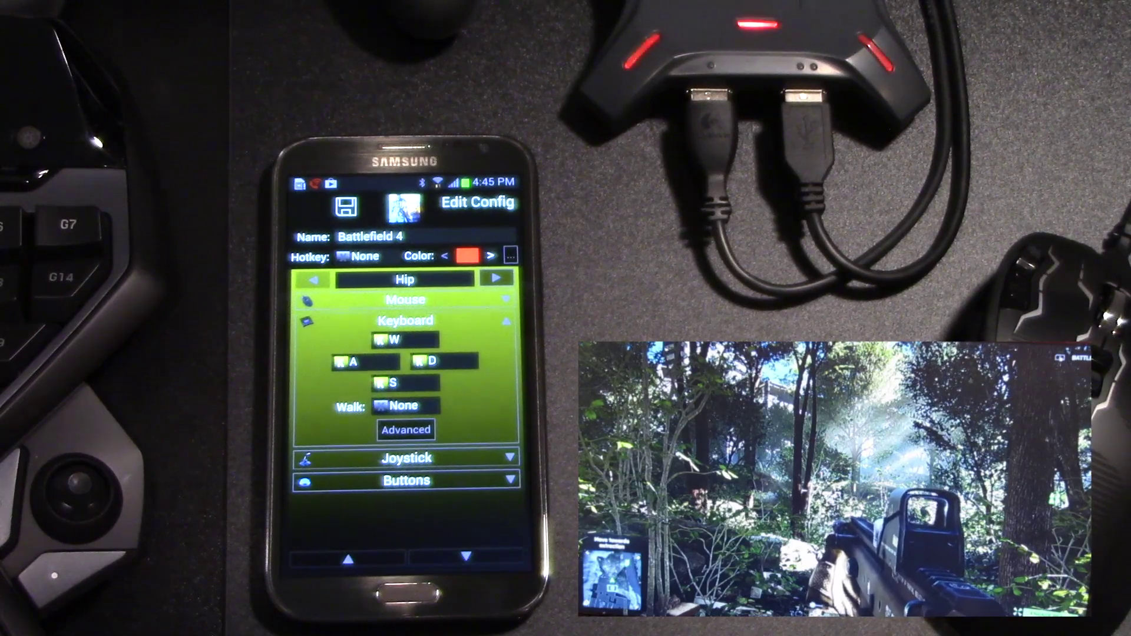
Save the Battlefield 4 config, check Aim Down Sight's 40.00 sensitivity, then return to Hip
left_click(346, 207)
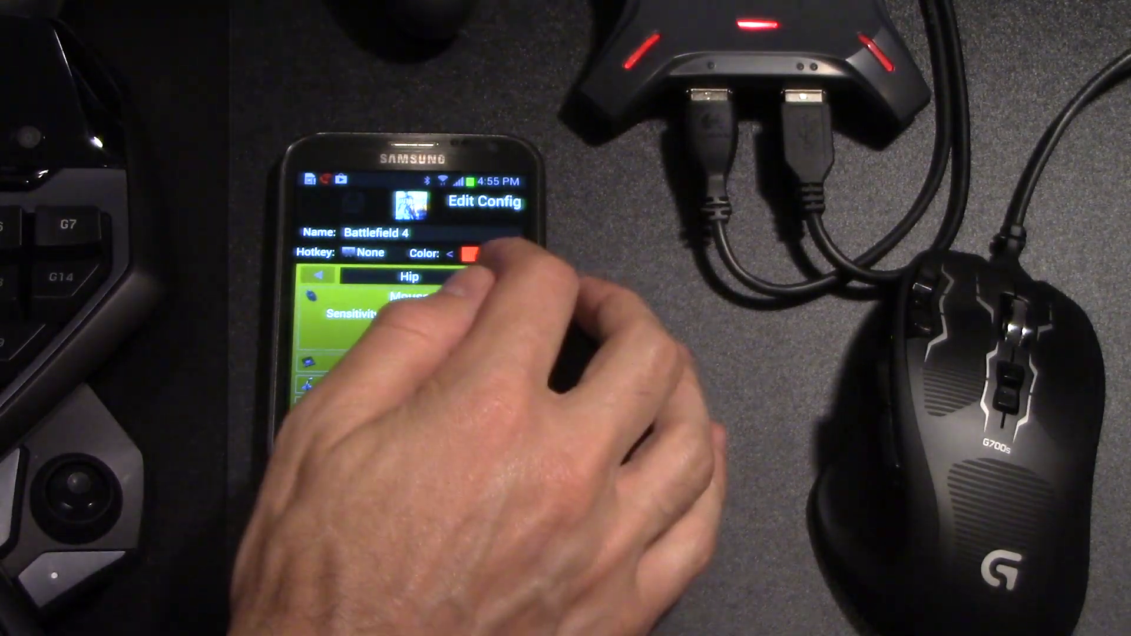
left_click(500, 276)
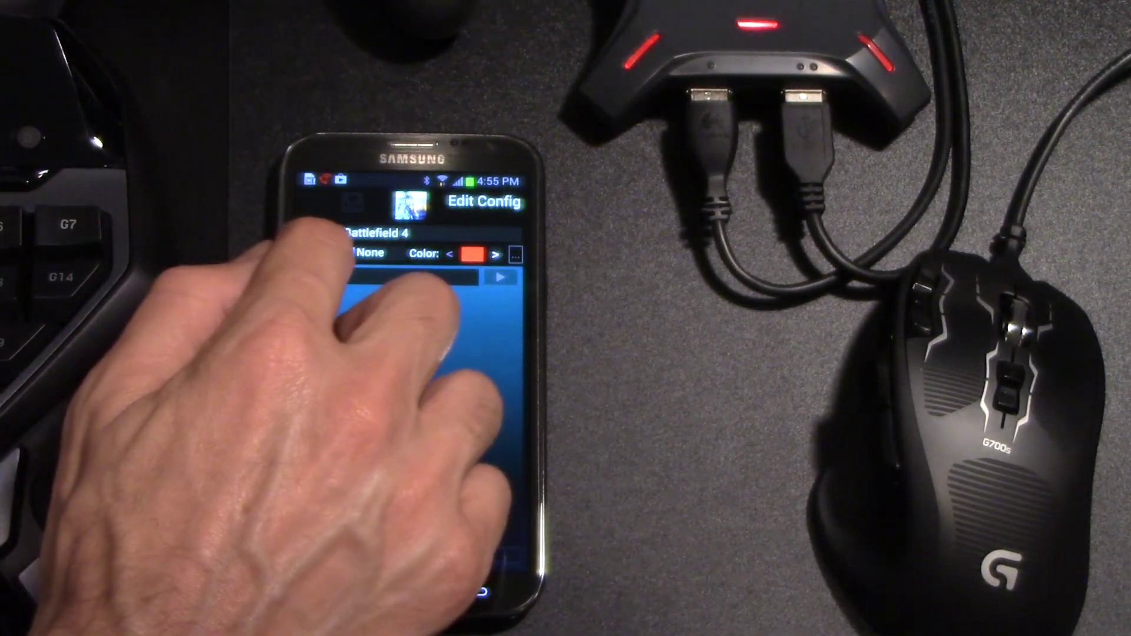
left_click(407, 310)
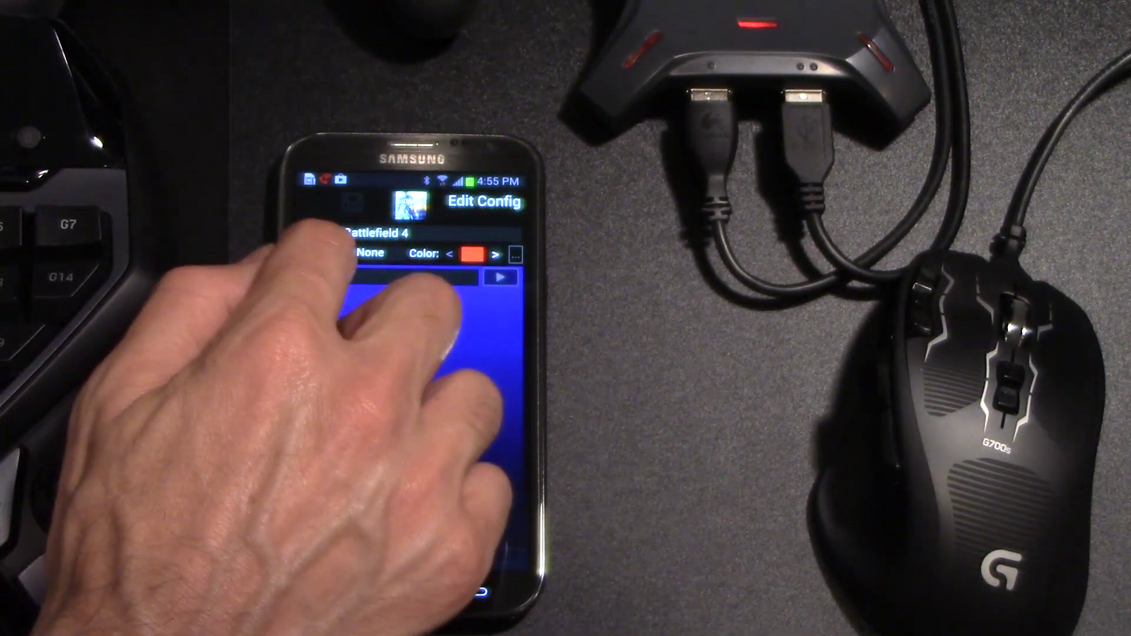
left_click(500, 277)
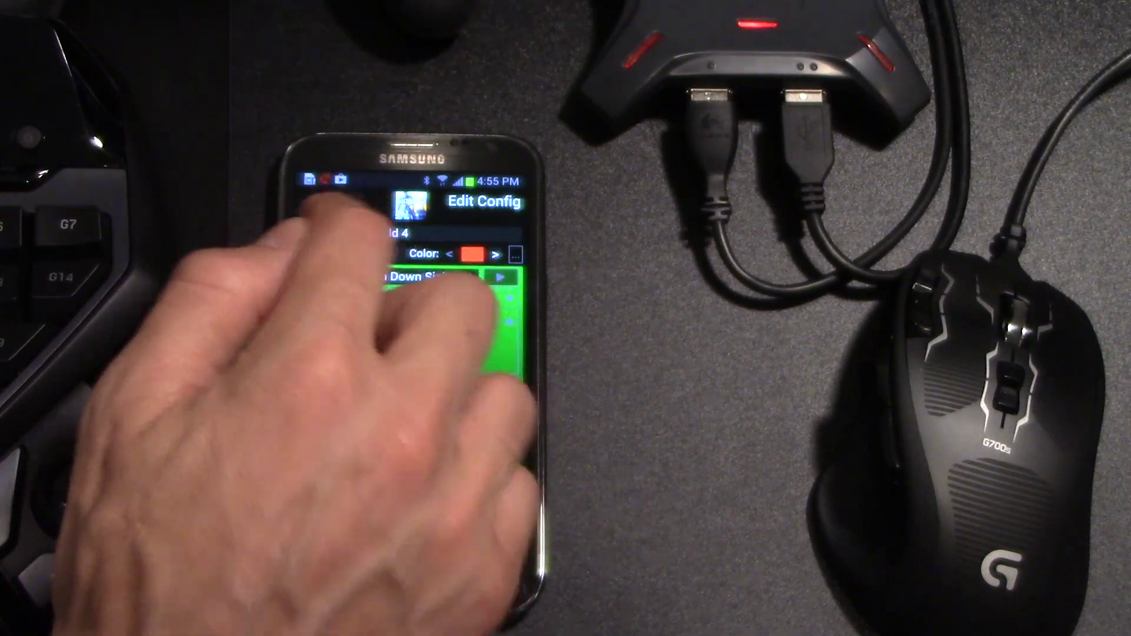
left_click(316, 276)
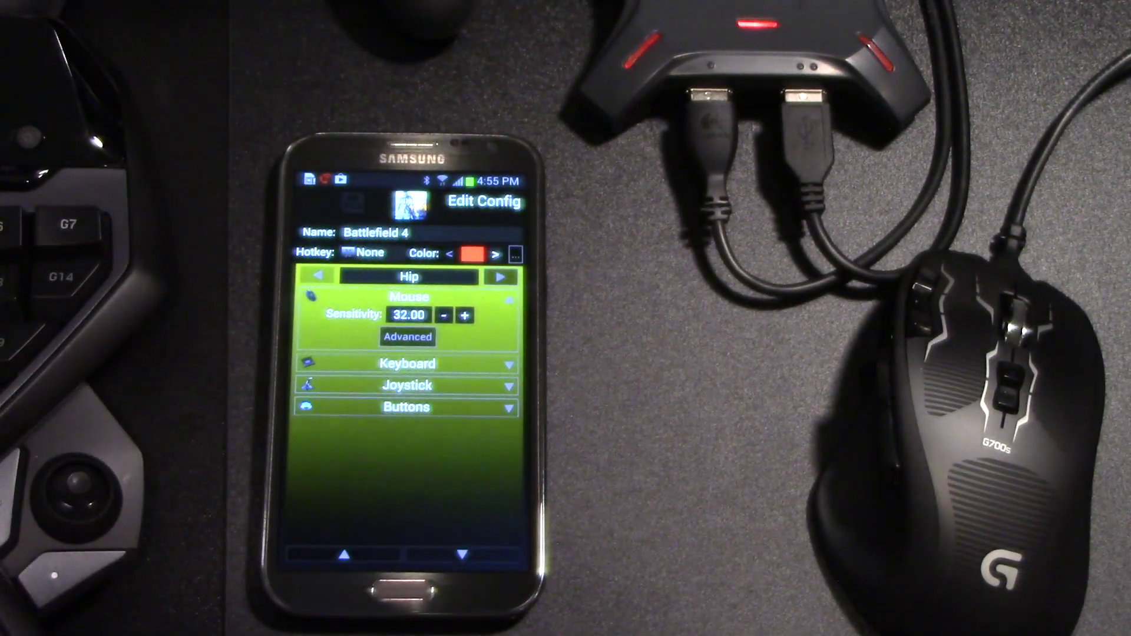